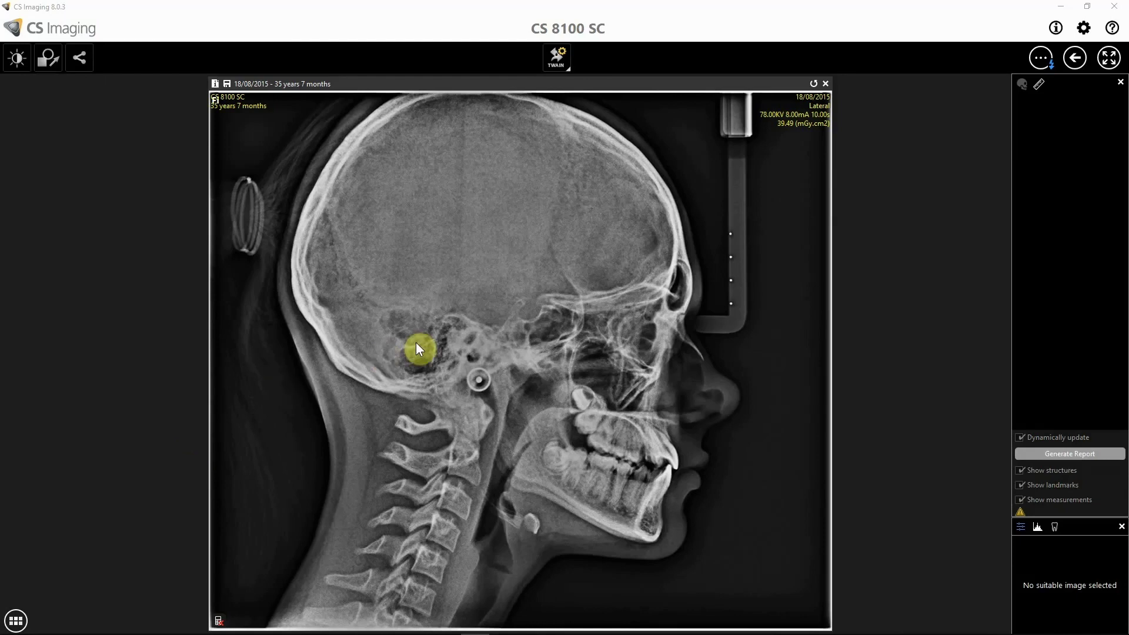
Show the Drawings & Annotations tools for the lateral skull X-ray
{"action": "mouse_move", "coordinate": [415, 342]}
{"action": "left_click", "coordinate": [45, 69]}
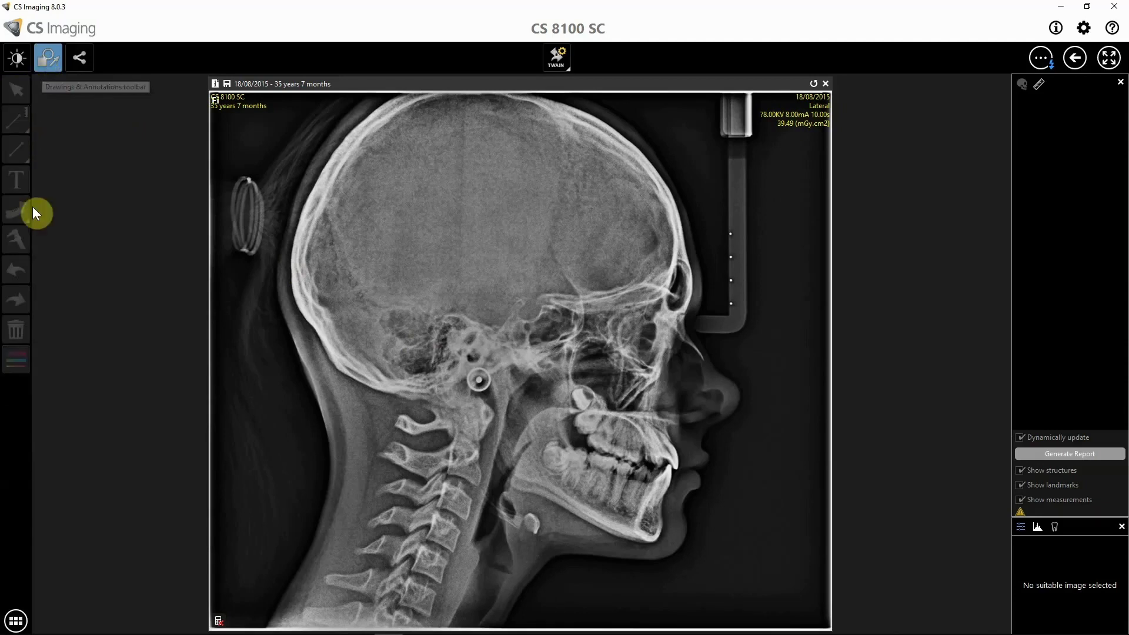
Select the lateral X-ray and calculate its automatic cephalometric tracing, accepting both warnings
{"action": "left_click", "coordinate": [354, 101]}
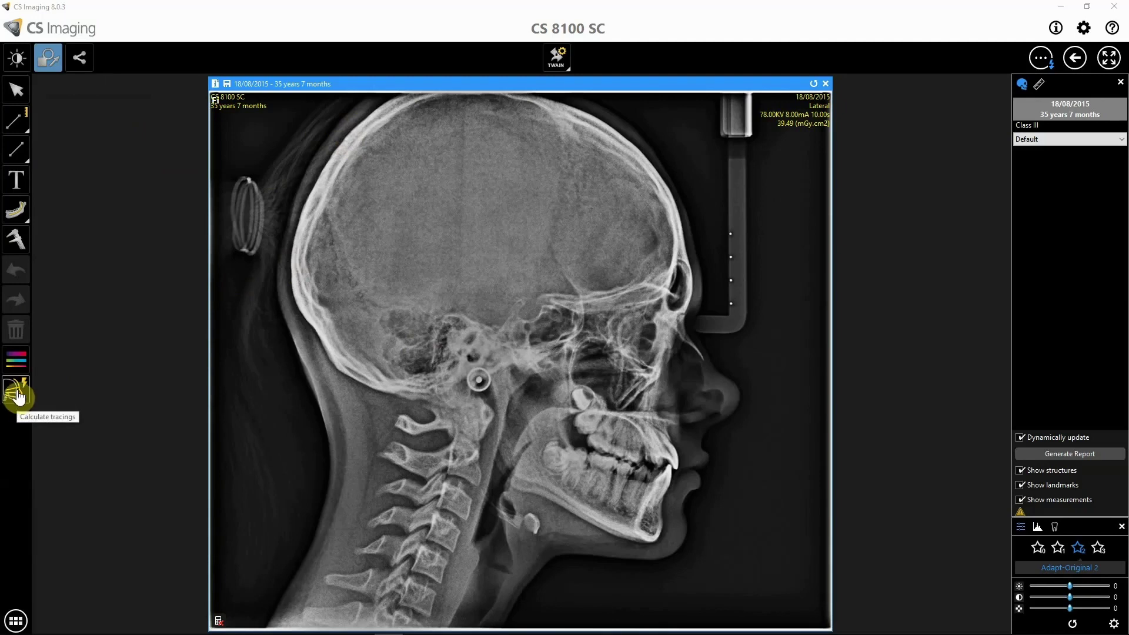
{"action": "left_click", "coordinate": [20, 397]}
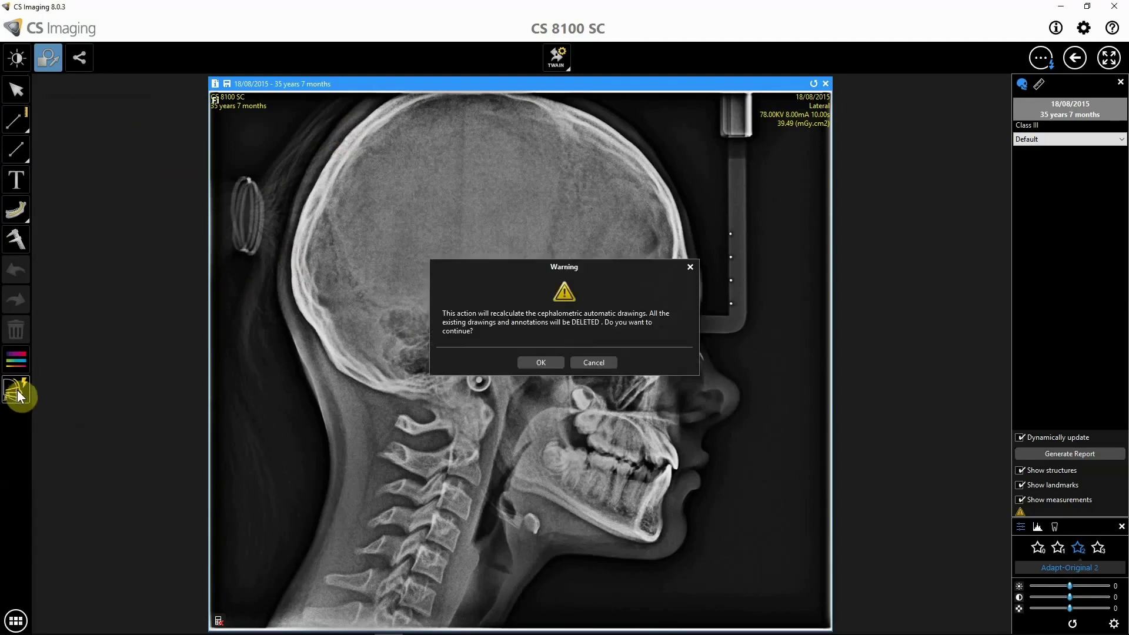
{"action": "left_click", "coordinate": [537, 362]}
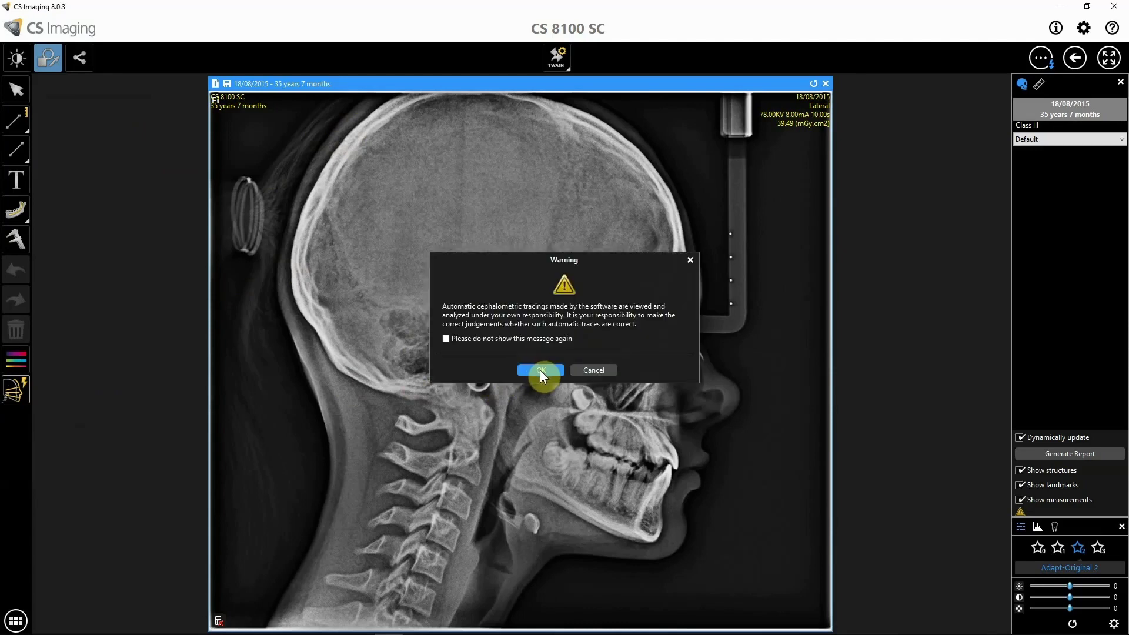
{"action": "left_click", "coordinate": [540, 369]}
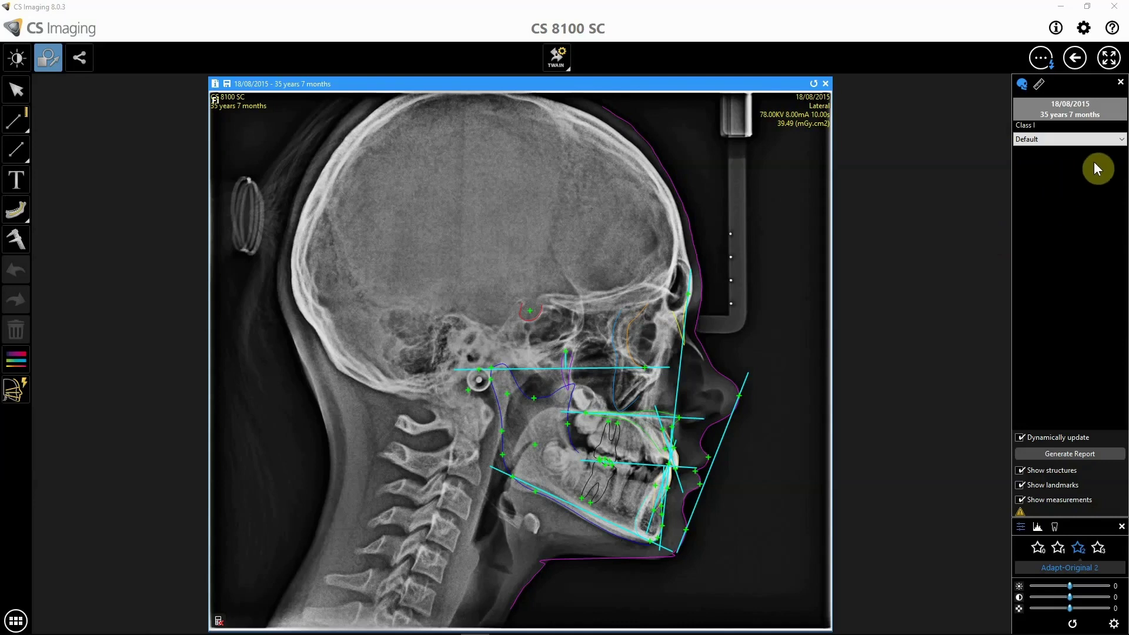
Apply the Delaire analysis, then the Ricketts analysis, to the tracing
{"action": "left_click", "coordinate": [1121, 140]}
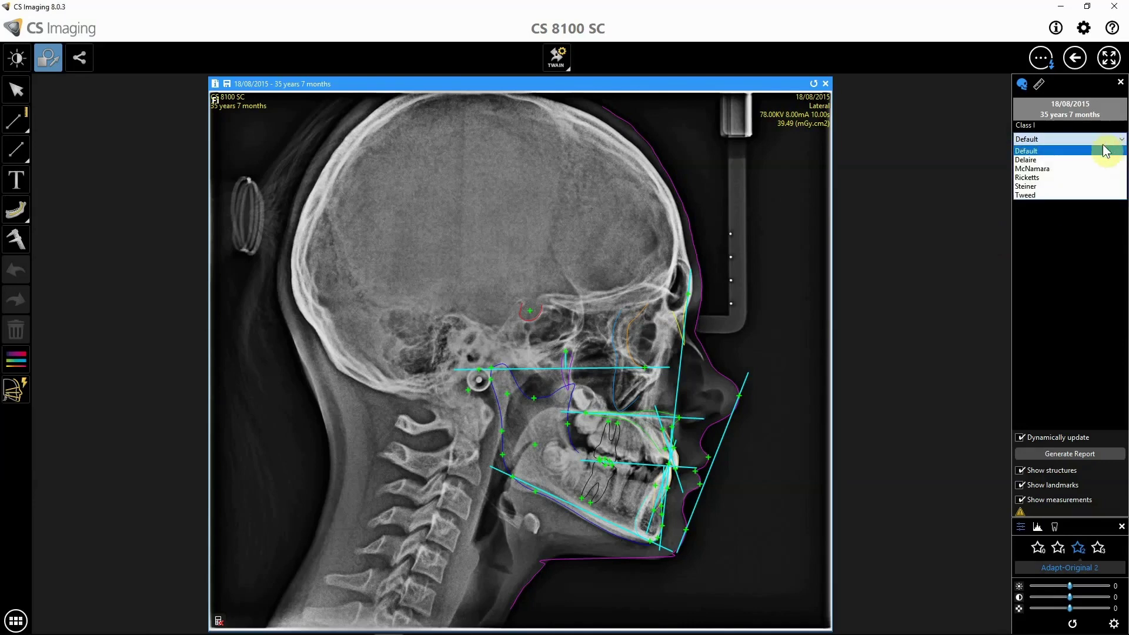
{"action": "left_click", "coordinate": [1095, 160]}
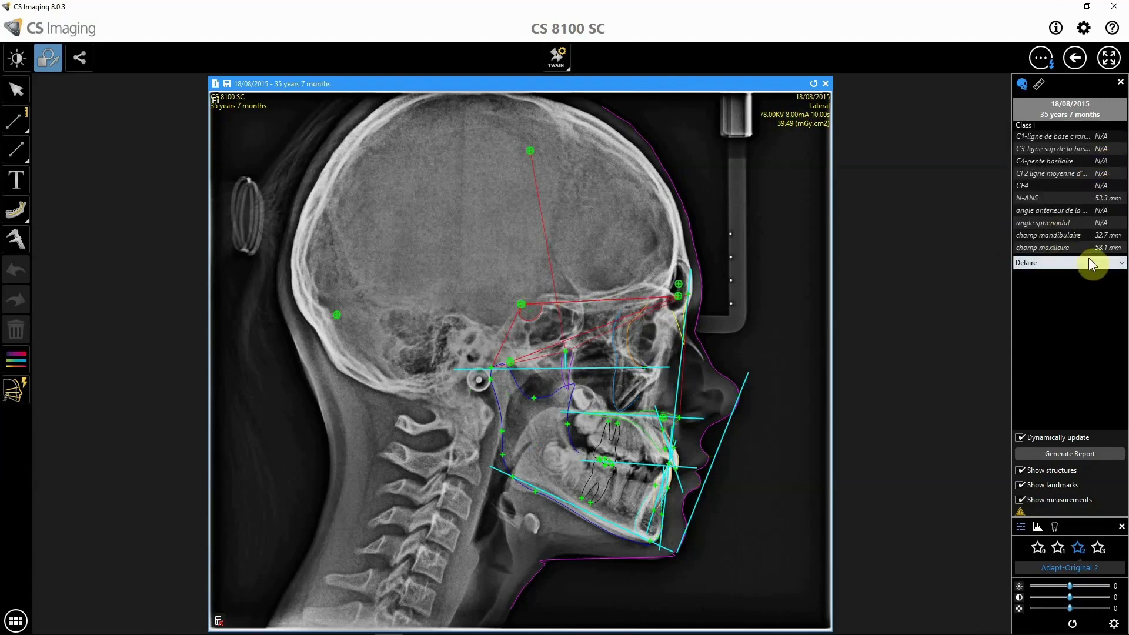
{"action": "left_click", "coordinate": [1093, 263]}
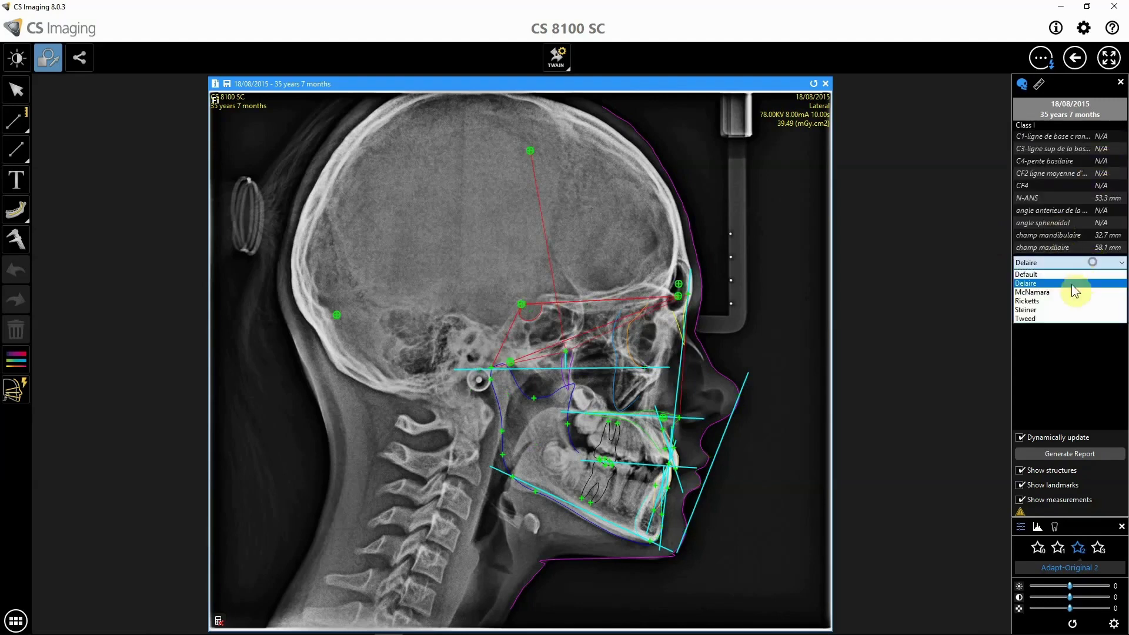
{"action": "left_click", "coordinate": [1034, 302]}
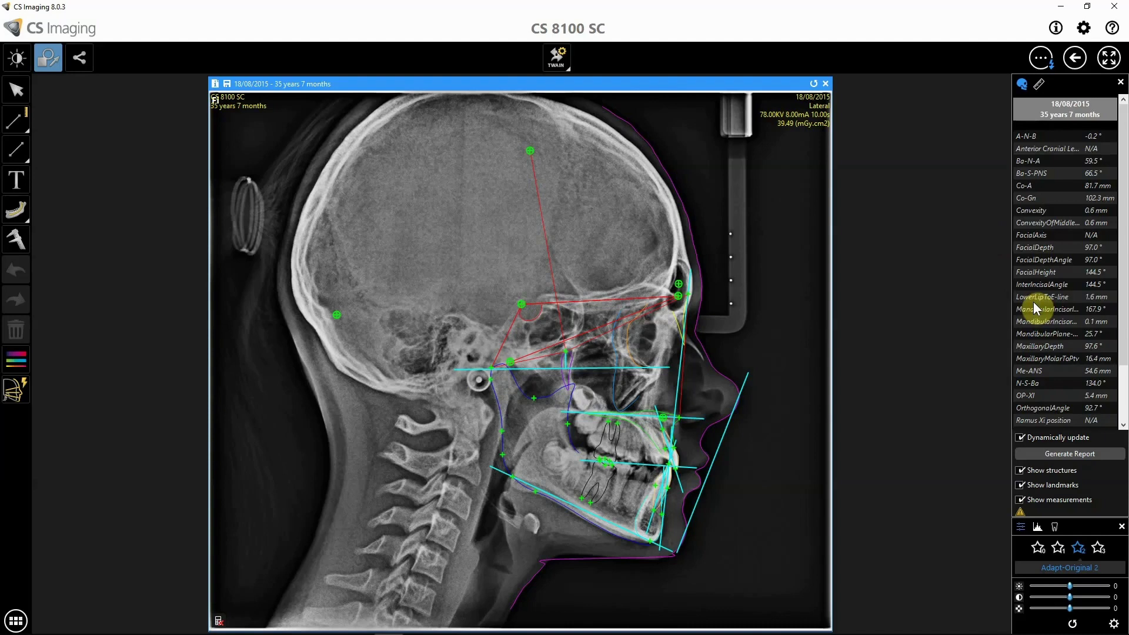
{"action": "left_click_drag", "start_coordinate": [1120, 297], "coordinate": [1123, 398]}
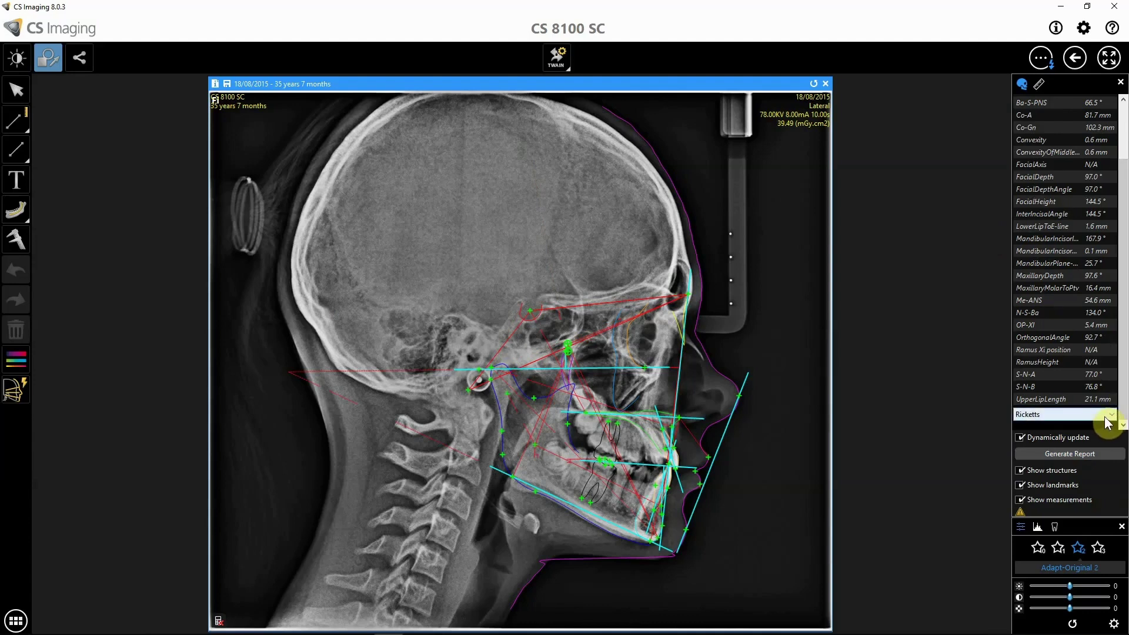
Switch to Default, back to Ricketts, and finally to the McNamara analysis
{"action": "left_click", "coordinate": [1110, 415]}
{"action": "left_click", "coordinate": [1083, 423]}
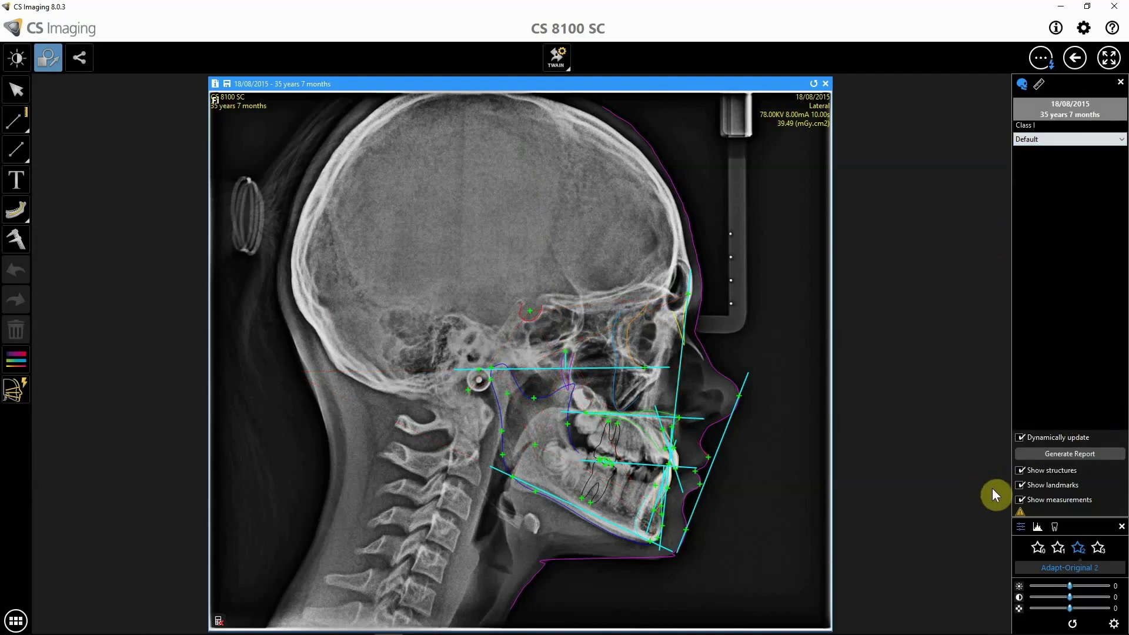
{"action": "left_click", "coordinate": [1121, 140]}
{"action": "left_click", "coordinate": [1054, 177]}
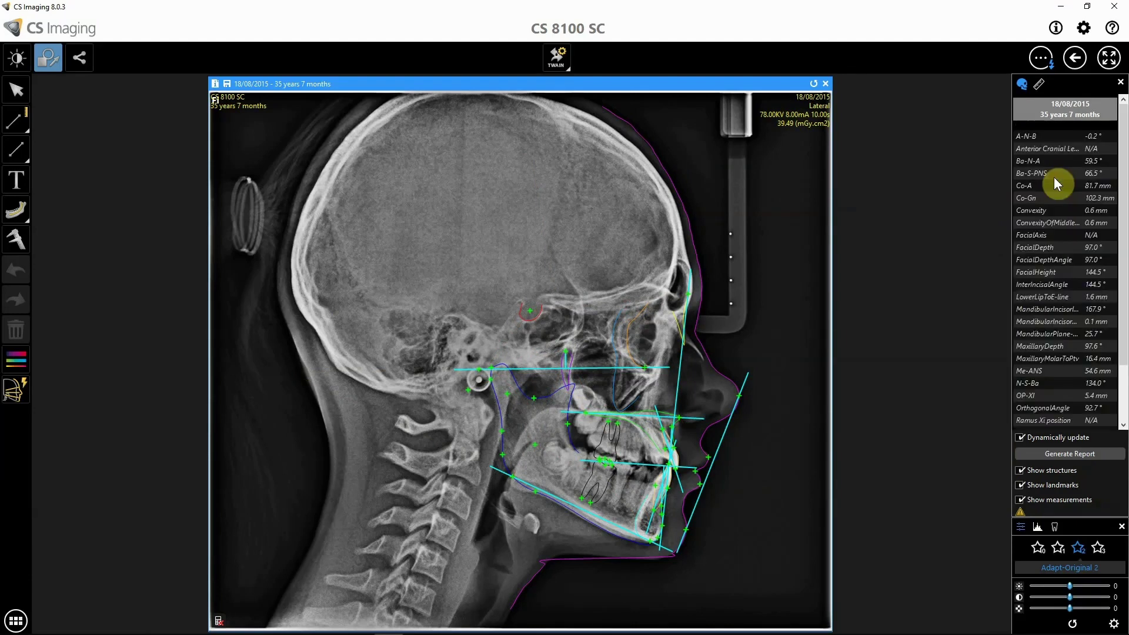
{"action": "scroll", "coordinate": [1120, 328], "scroll_direction": "down", "scroll_amount": 2}
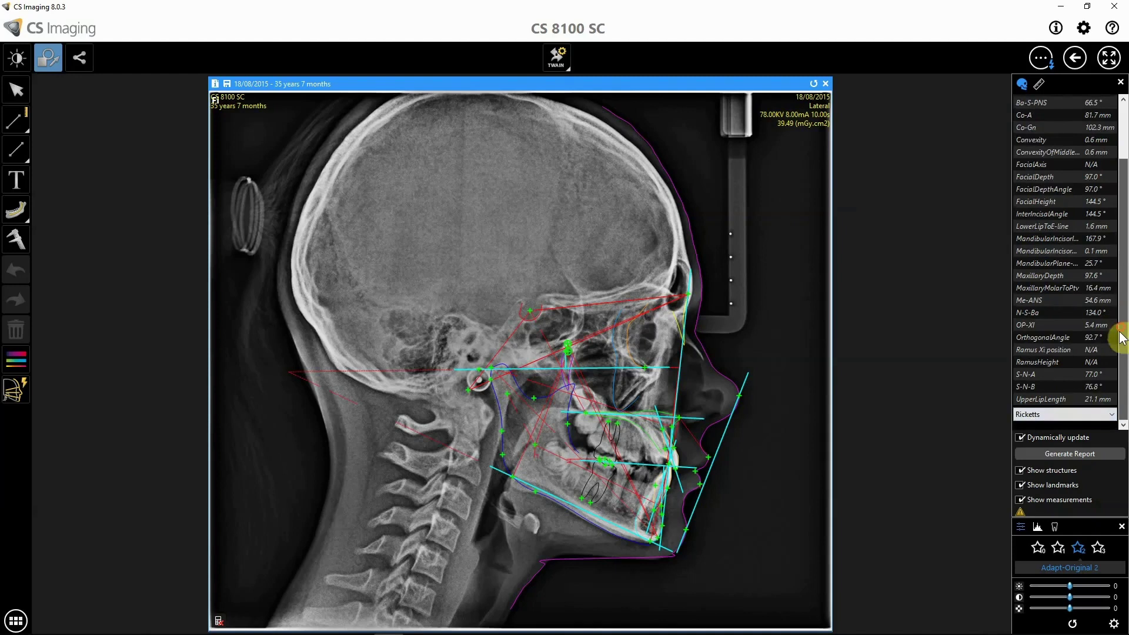
{"action": "left_click", "coordinate": [1112, 414]}
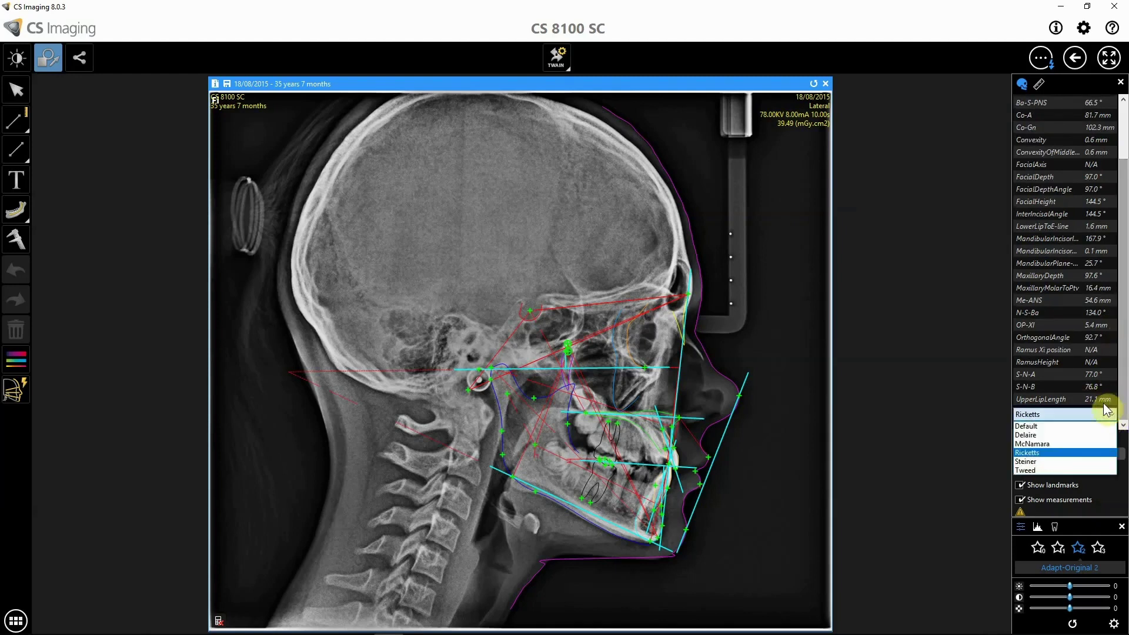
{"action": "left_click", "coordinate": [1054, 443]}
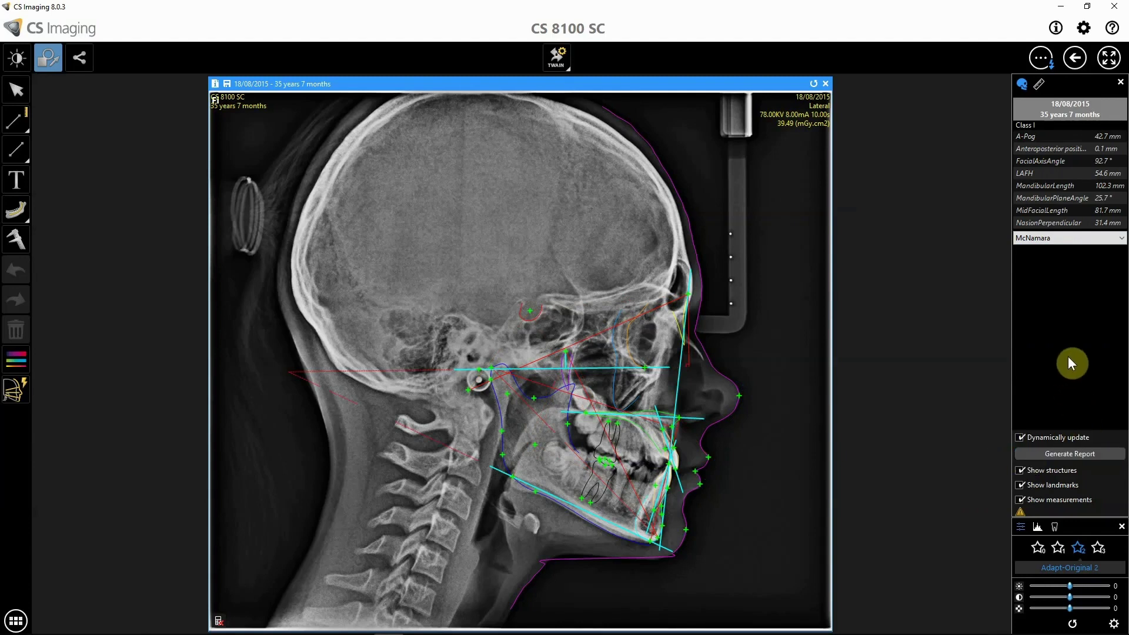
Generate the McNamara report, review report.html in Chrome, and close the browser
{"action": "left_click", "coordinate": [1095, 455]}
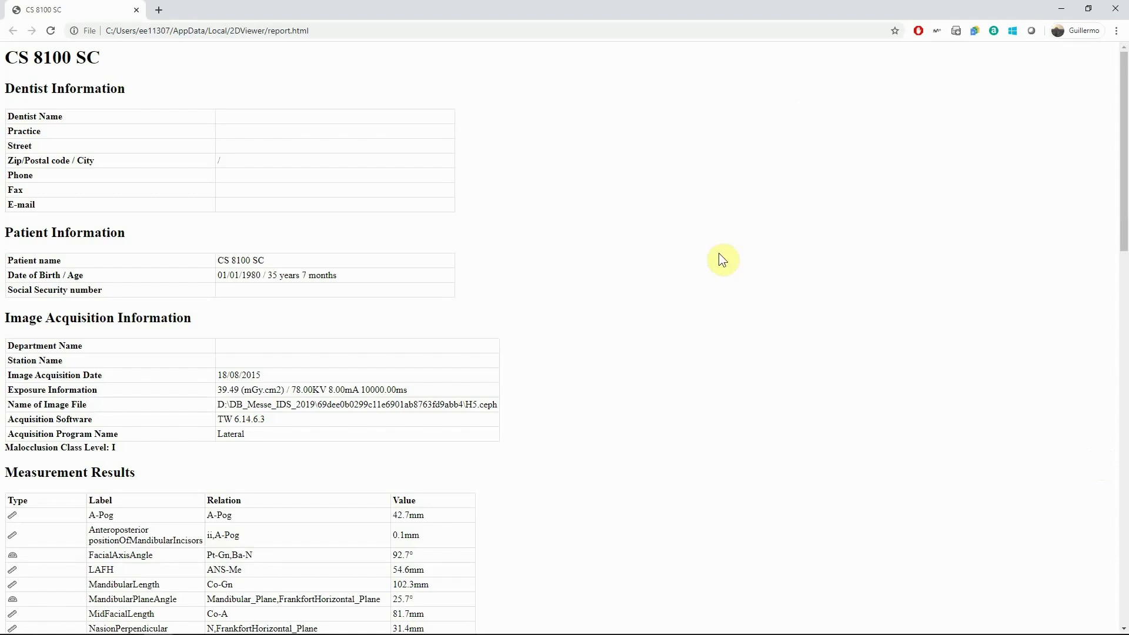
{"action": "left_click_drag", "start_coordinate": [1123, 187], "coordinate": [1108, 485]}
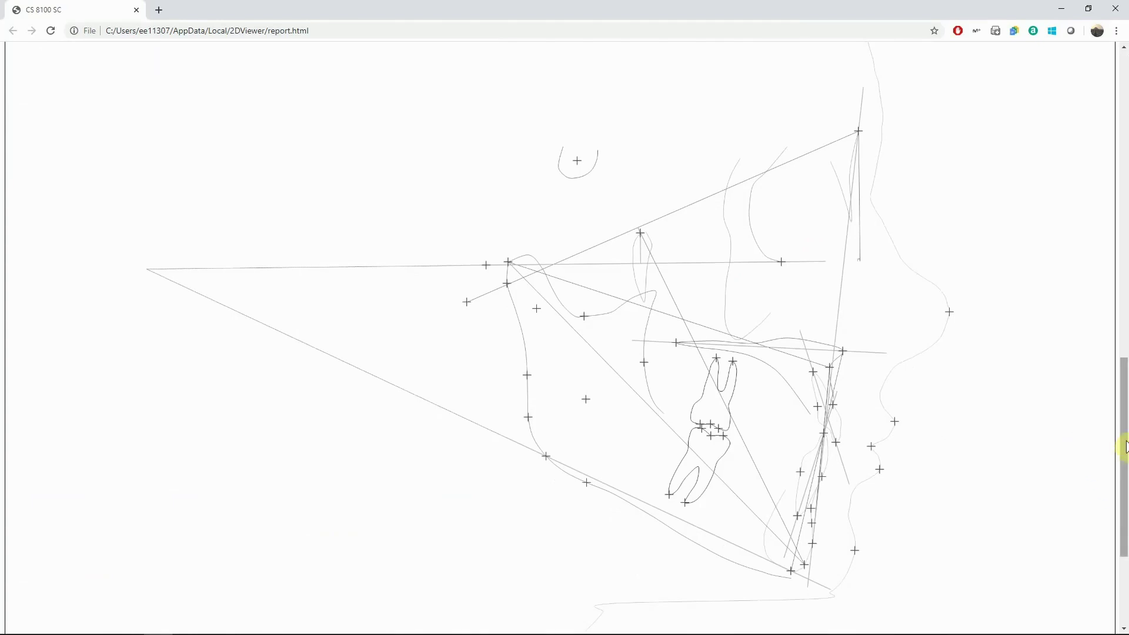
{"action": "scroll", "coordinate": [1125, 447], "scroll_direction": "down", "scroll_amount": 1}
{"action": "scroll", "coordinate": [1124, 465], "scroll_direction": "up", "scroll_amount": 3}
{"action": "left_click", "coordinate": [1116, 8]}
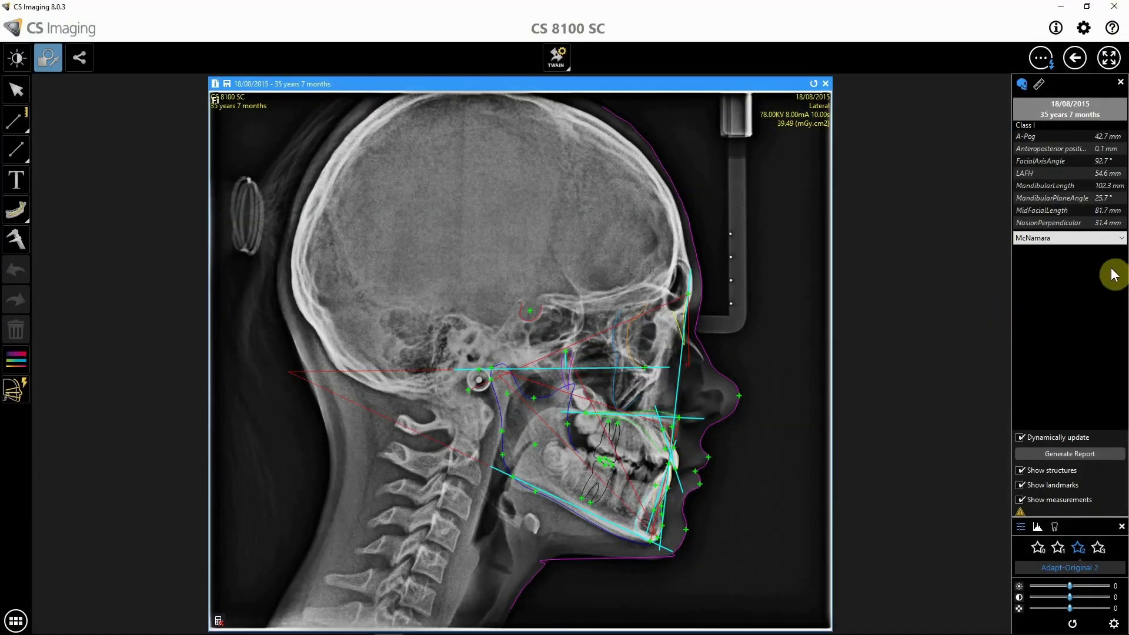
Reset the analysis to Default and open the Tracings Editor from the Preferences Templates tab
{"action": "left_click", "coordinate": [1122, 238]}
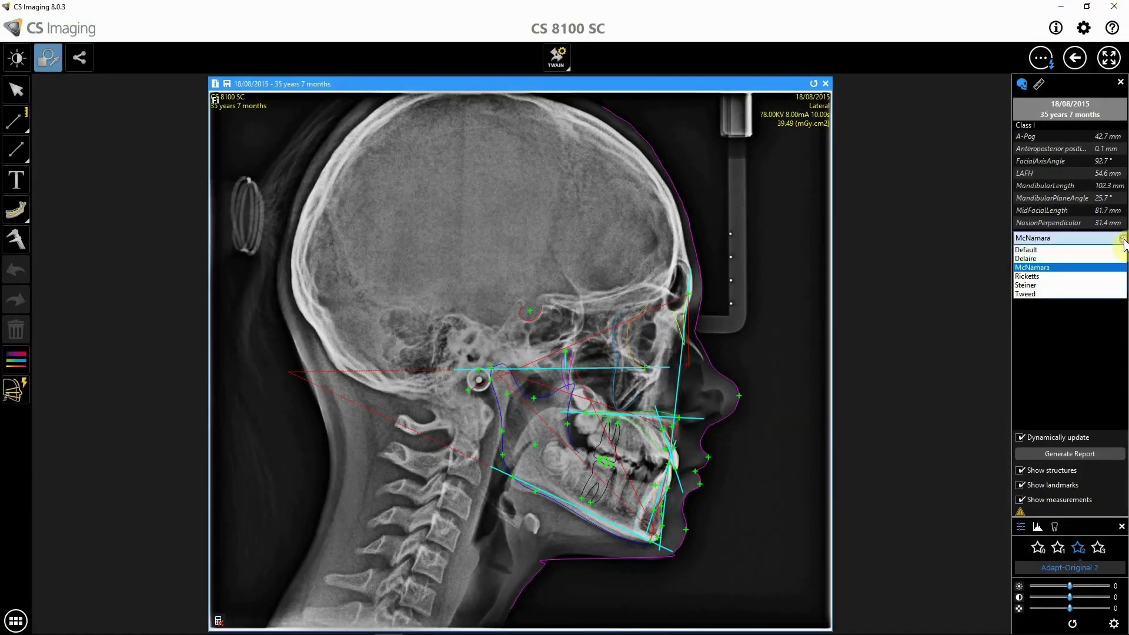
{"action": "left_click", "coordinate": [1054, 249]}
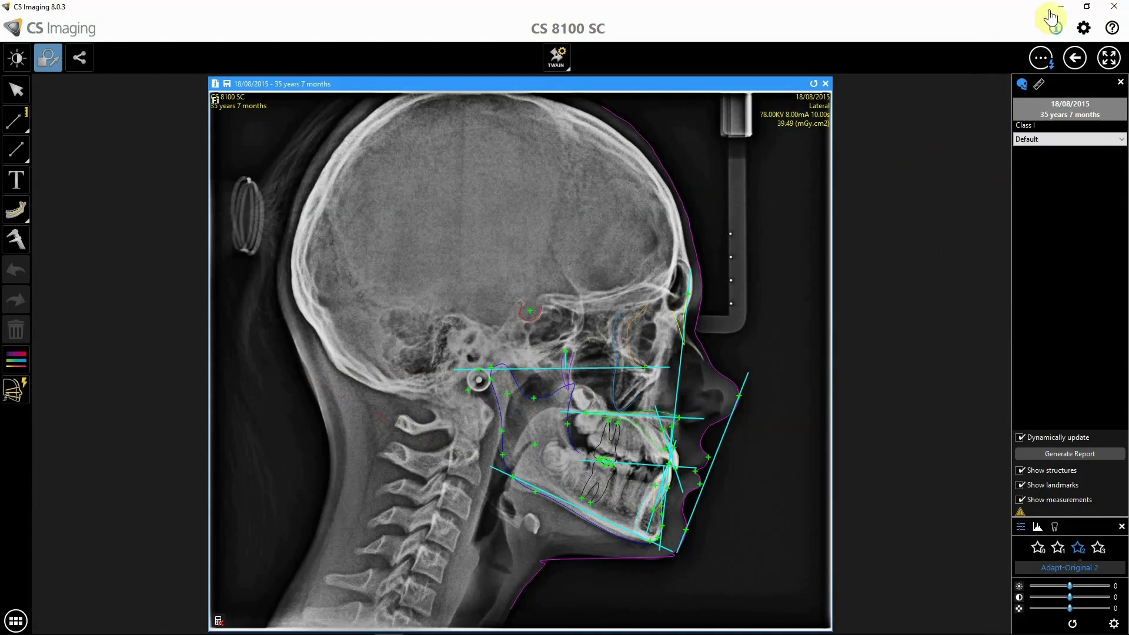
{"action": "left_click", "coordinate": [1086, 30]}
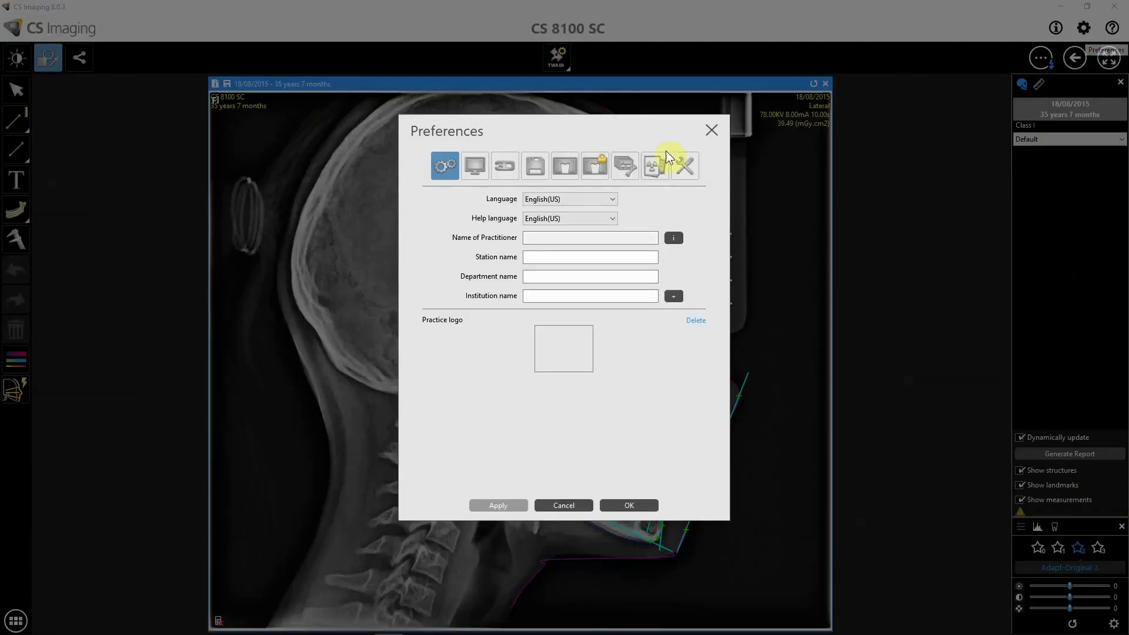
{"action": "left_click", "coordinate": [624, 170]}
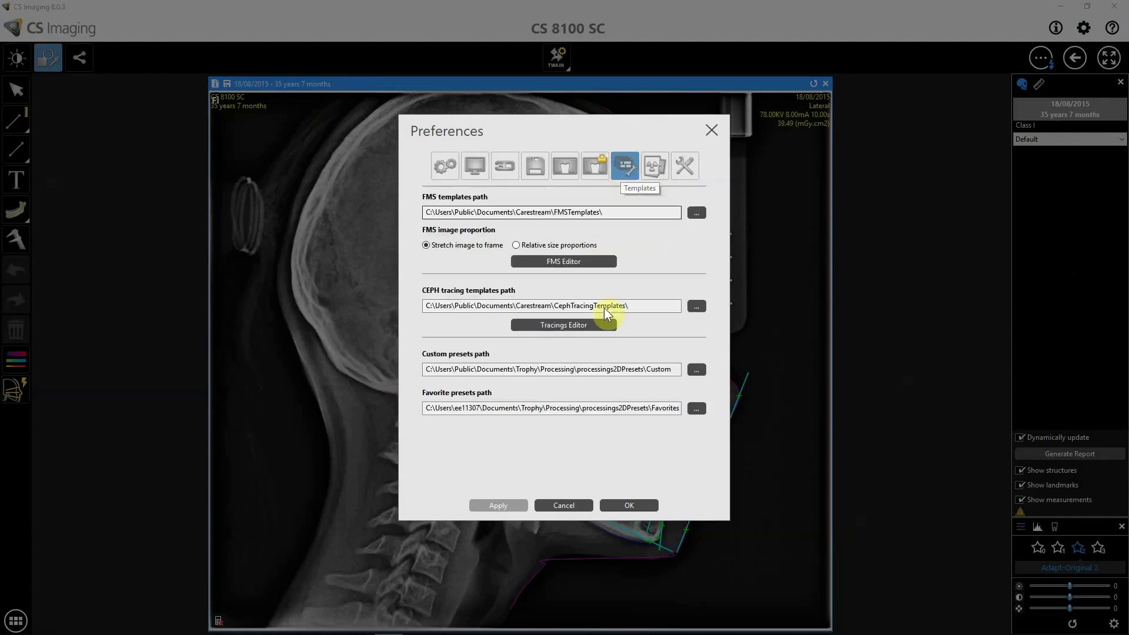
{"action": "left_click", "coordinate": [567, 325]}
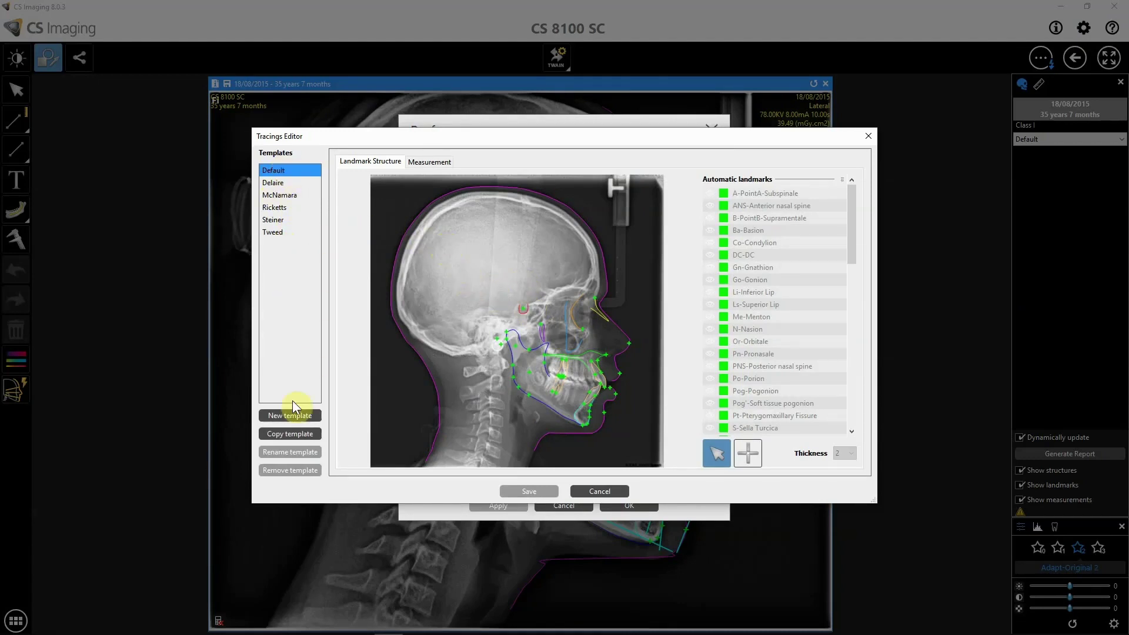
Copy the Default template as 'User1' and view its Measurement settings
{"action": "left_click", "coordinate": [292, 434]}
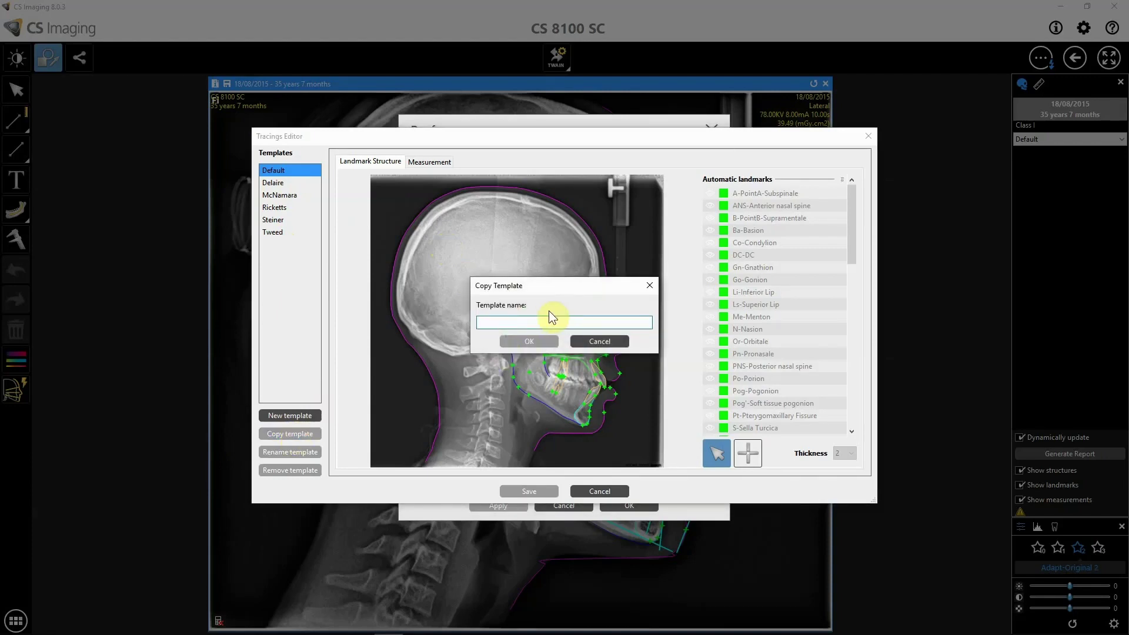
{"action": "type", "text": "User"}
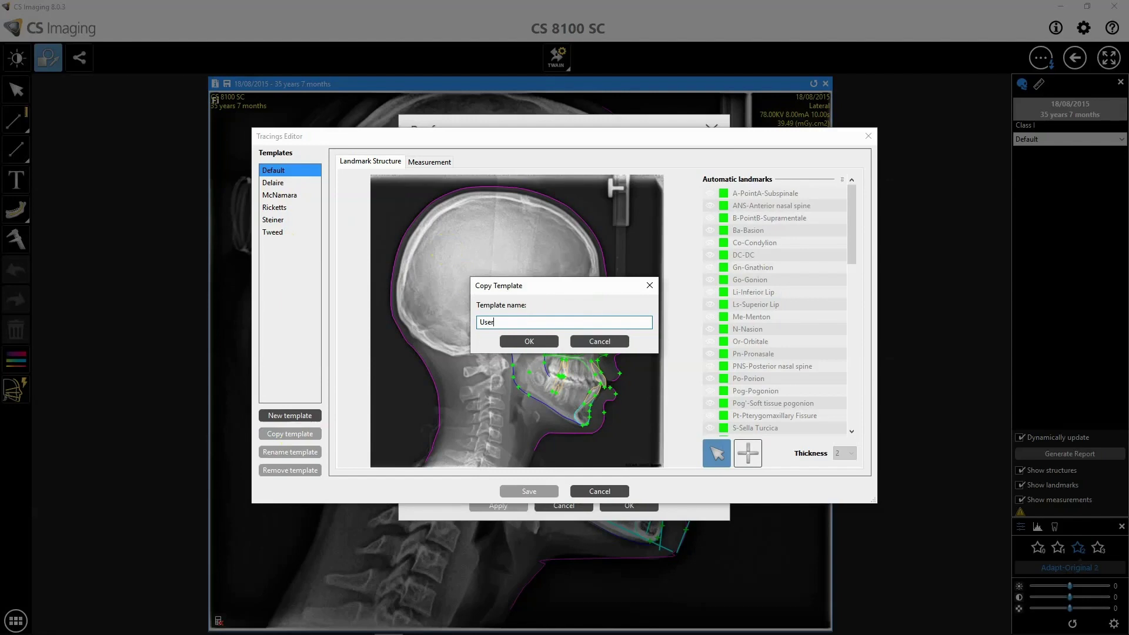
{"action": "type", "text": "1"}
{"action": "left_click", "coordinate": [532, 344]}
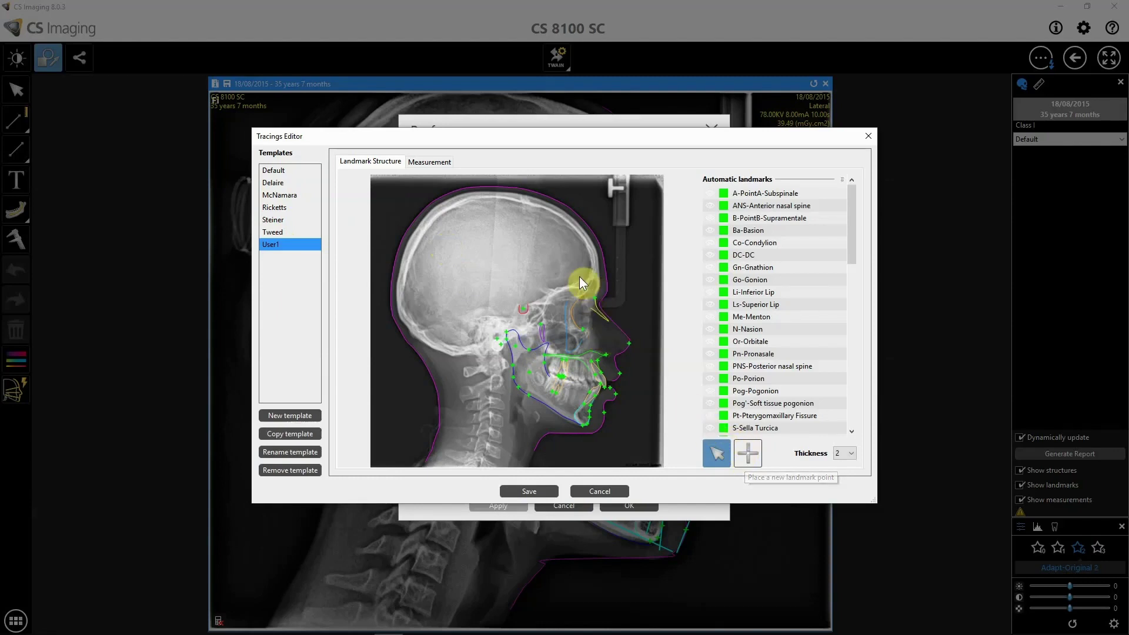
{"action": "left_click", "coordinate": [434, 163]}
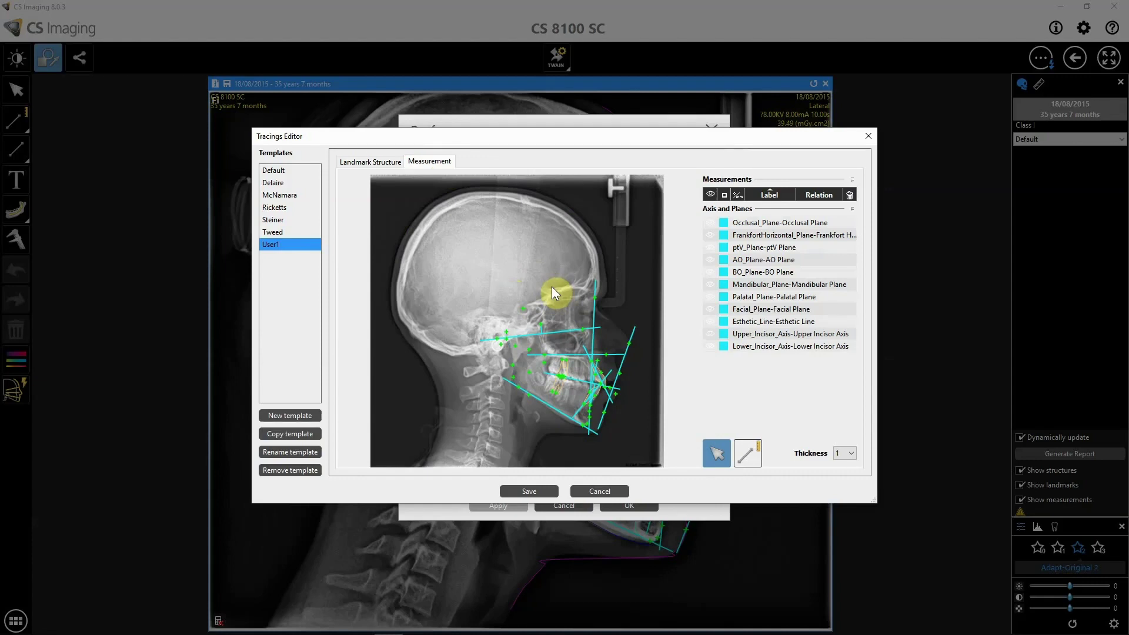
Add a Ba-Ss distance measurement from Ba to S to User1, save, and close the editor
{"action": "left_click", "coordinate": [756, 459]}
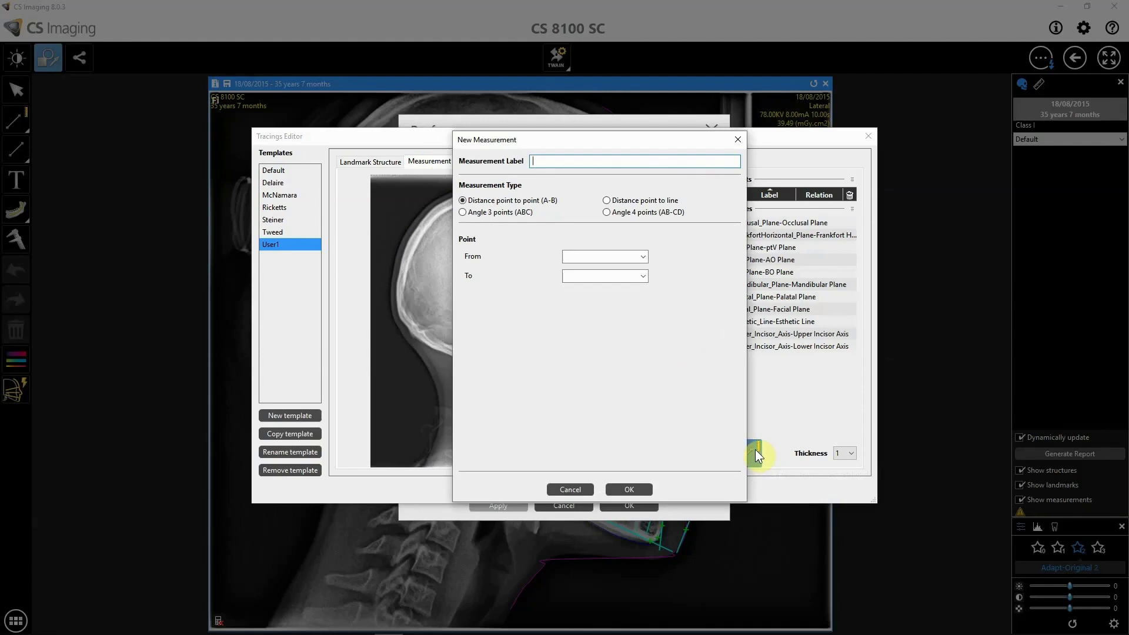
{"action": "left_click", "coordinate": [564, 156]}
{"action": "type", "text": "Ba-Ss"}
{"action": "left_click", "coordinate": [642, 257]}
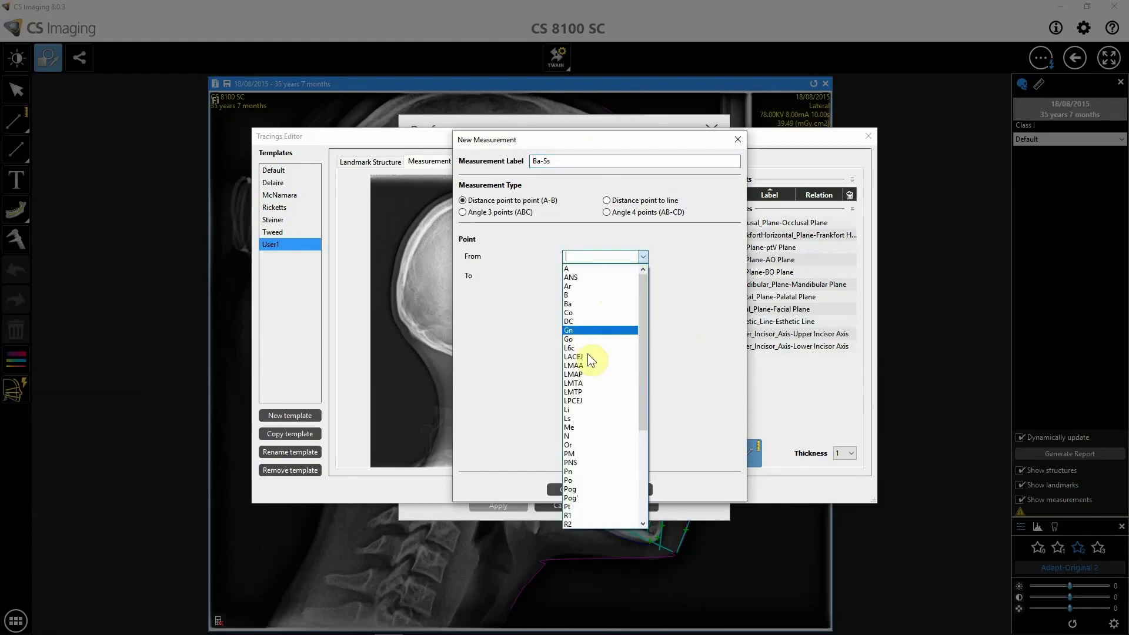
{"action": "left_click", "coordinate": [576, 303]}
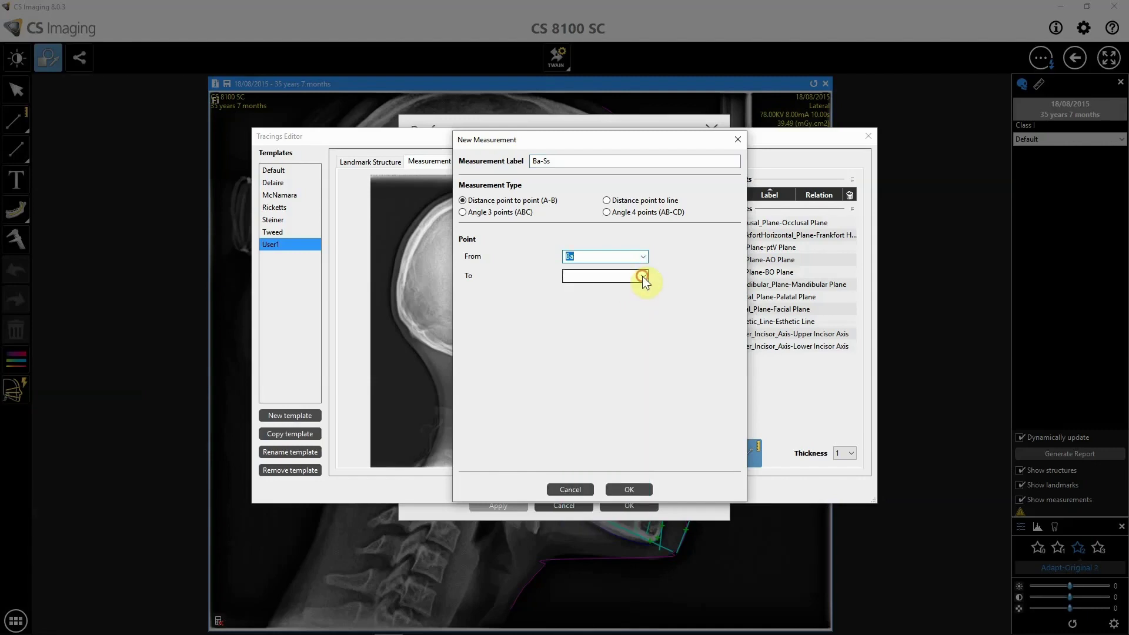
{"action": "left_click", "coordinate": [642, 277]}
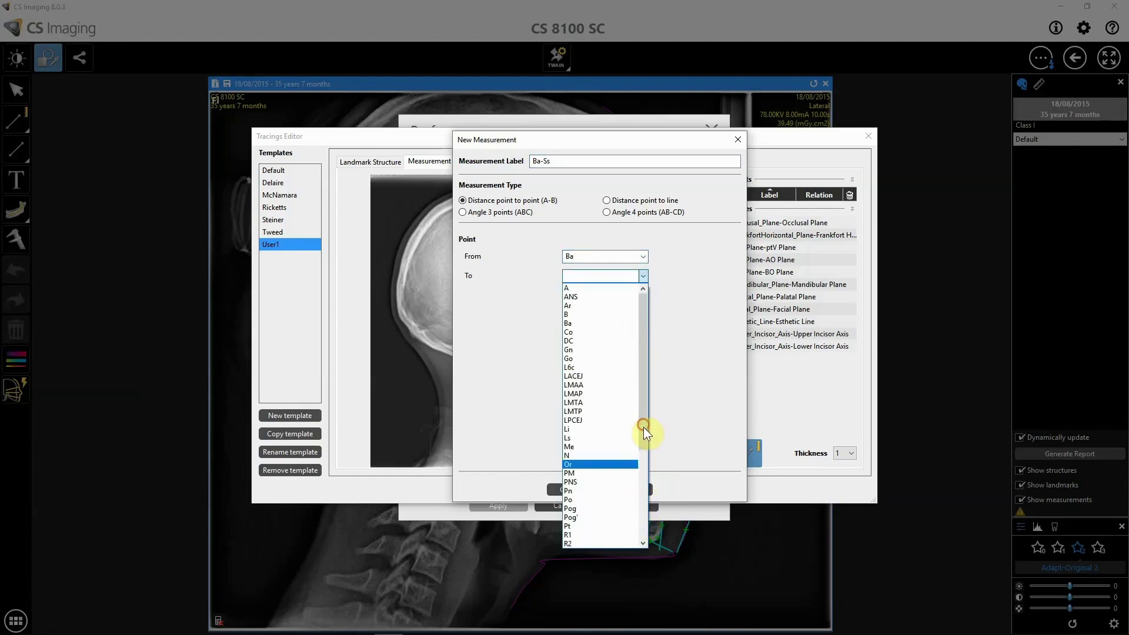
{"action": "left_click_drag", "start_coordinate": [644, 427], "coordinate": [640, 457]}
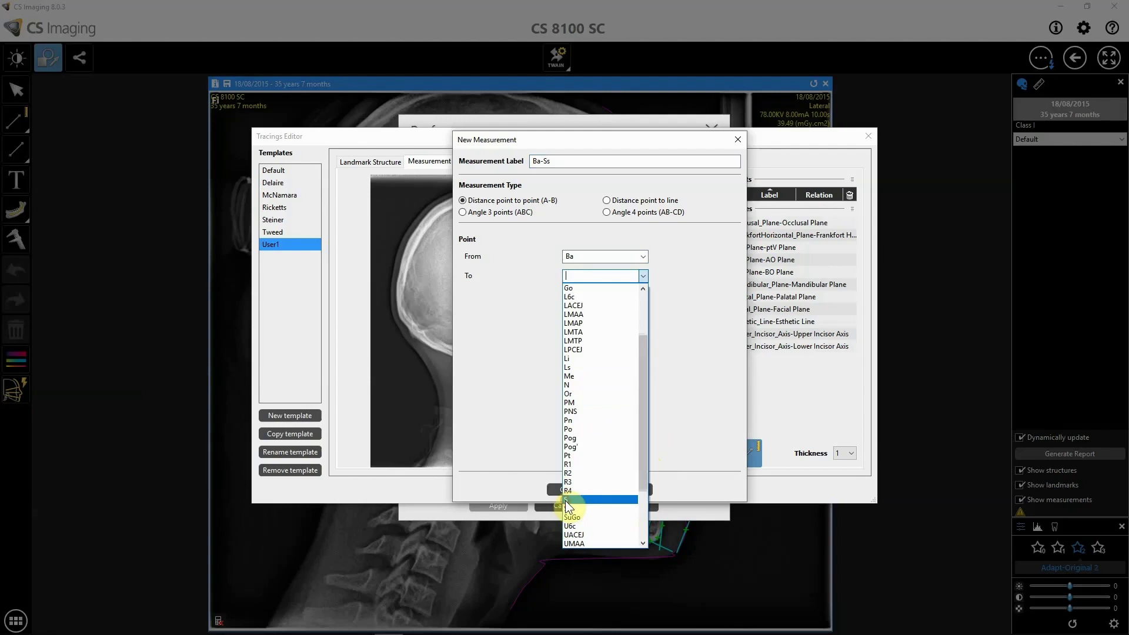
{"action": "left_click", "coordinate": [565, 500]}
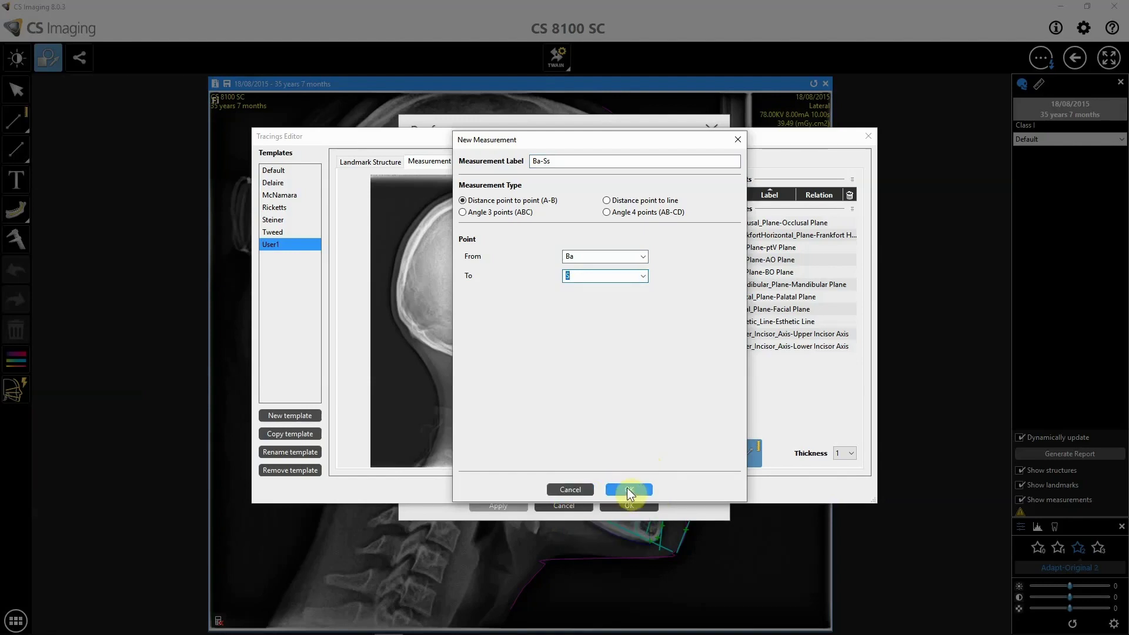
{"action": "left_click", "coordinate": [627, 488]}
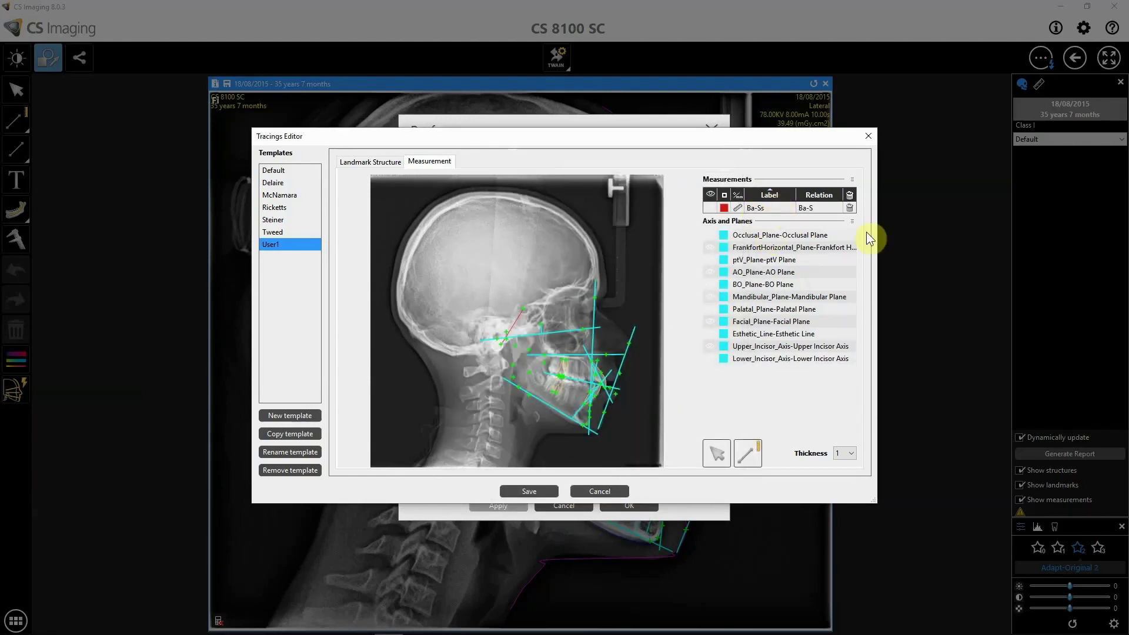
{"action": "left_click", "coordinate": [535, 492]}
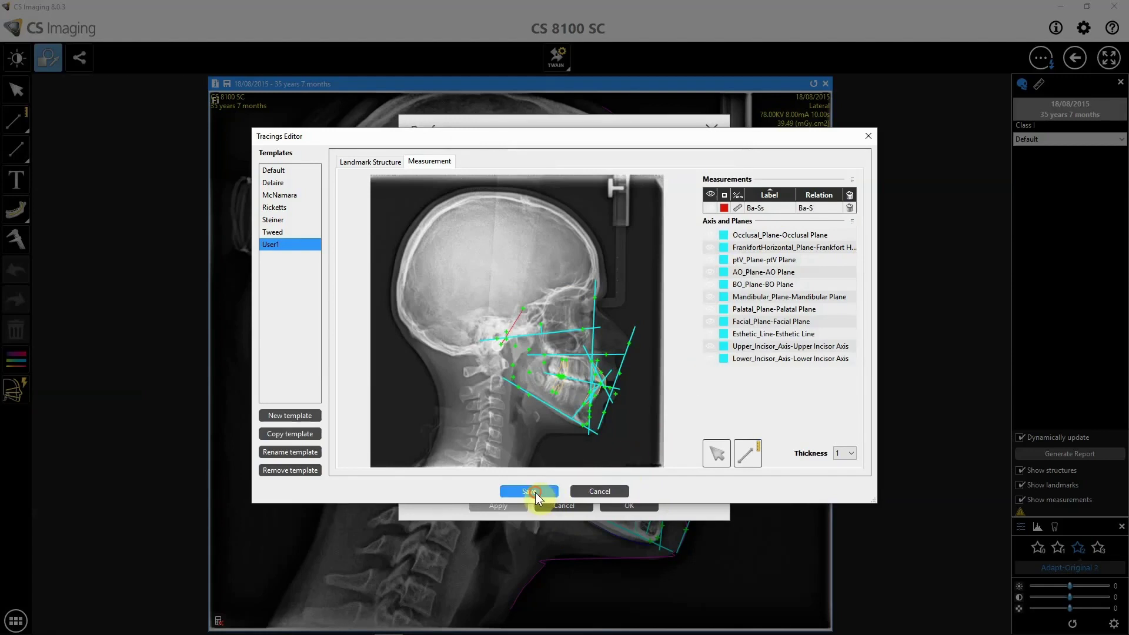
{"action": "left_click", "coordinate": [602, 488]}
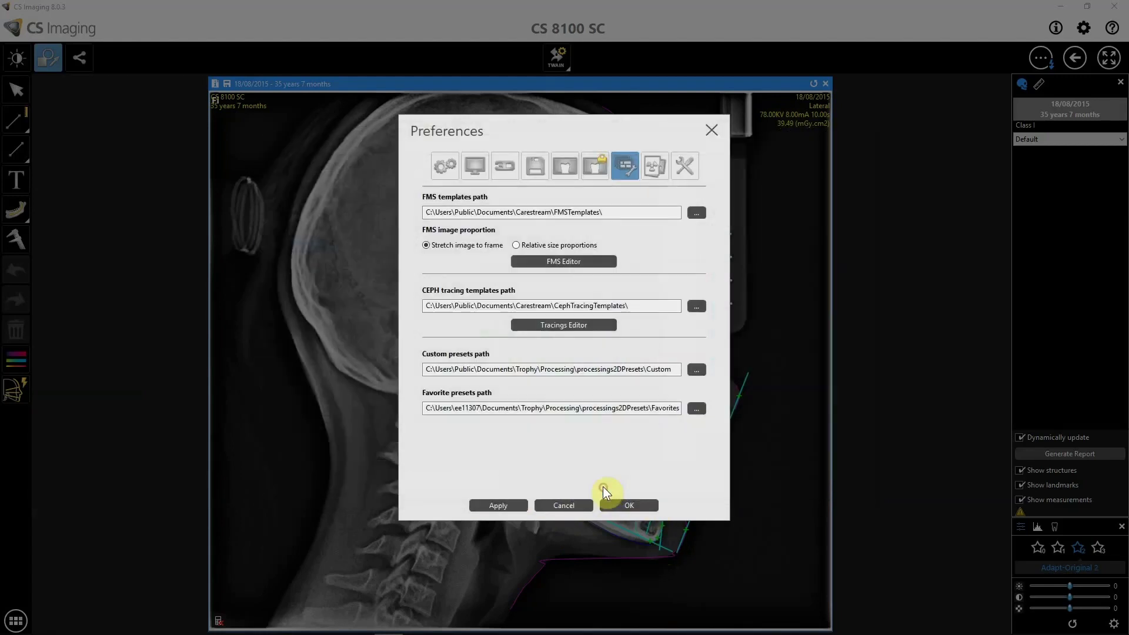
Close Preferences and recalculate the automatic cephalometric tracing, accepting both warnings
{"action": "left_click", "coordinate": [633, 505]}
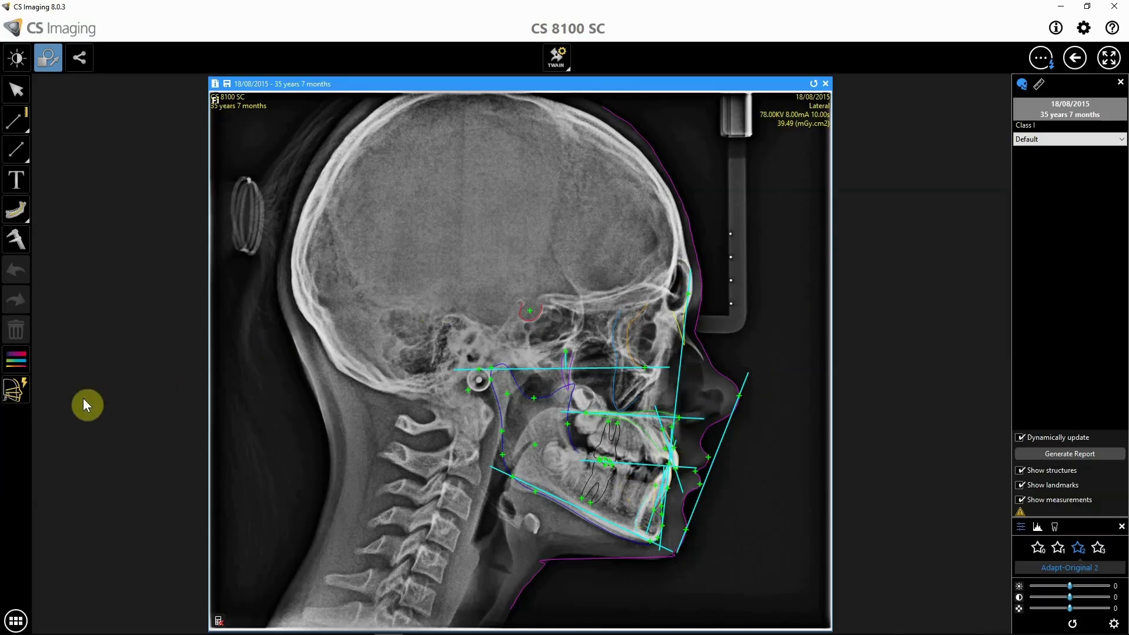
{"action": "left_click", "coordinate": [17, 390]}
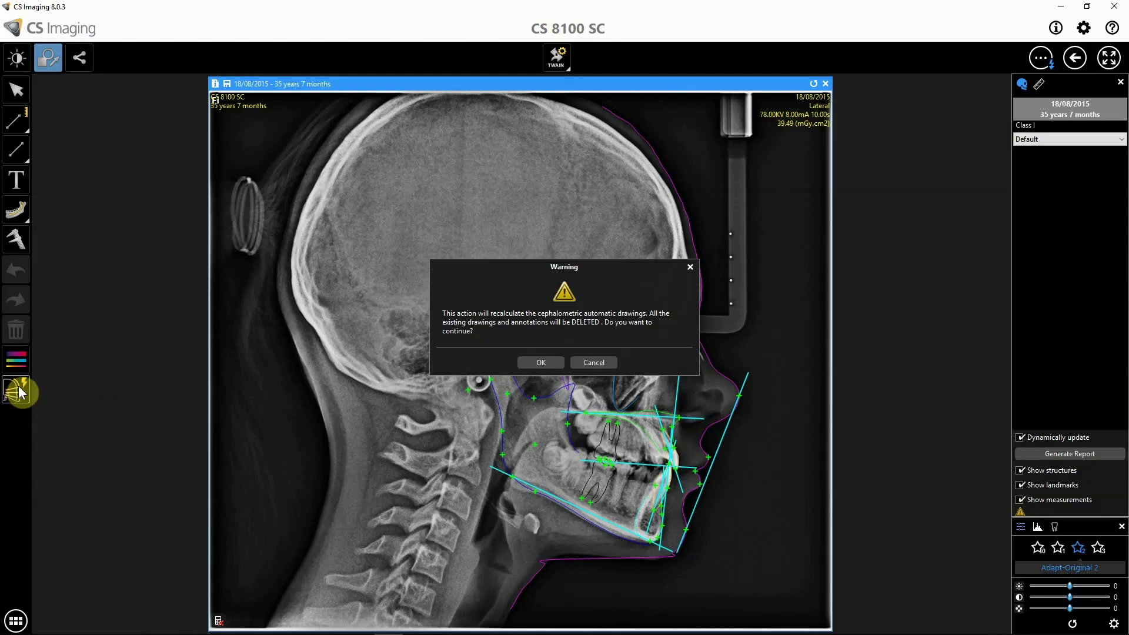
{"action": "left_click", "coordinate": [537, 362]}
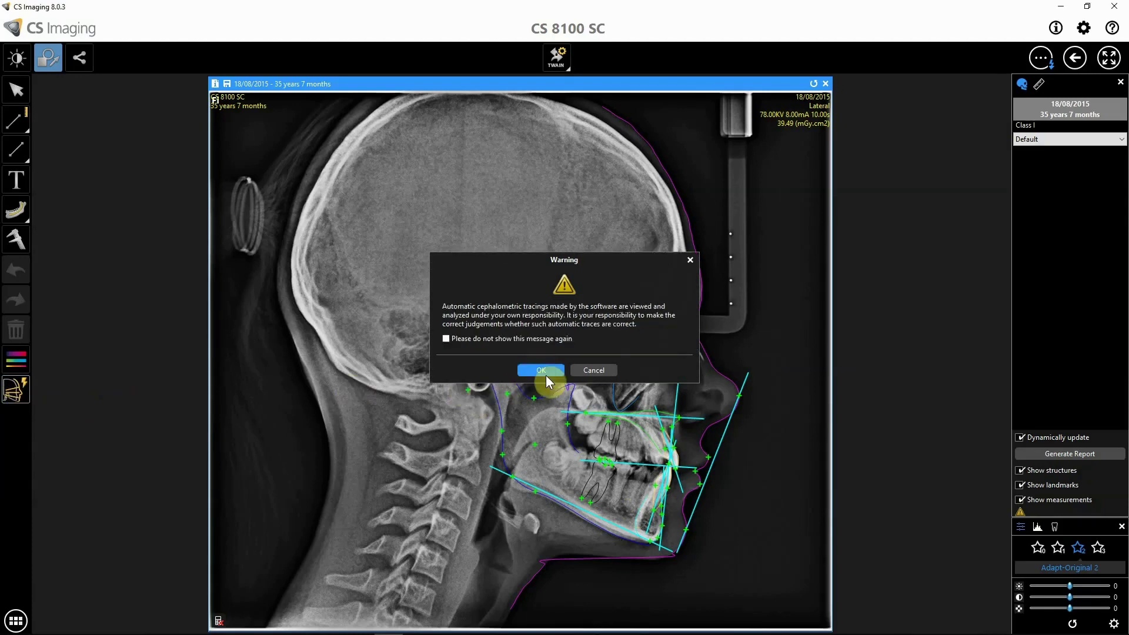
{"action": "left_click", "coordinate": [541, 369]}
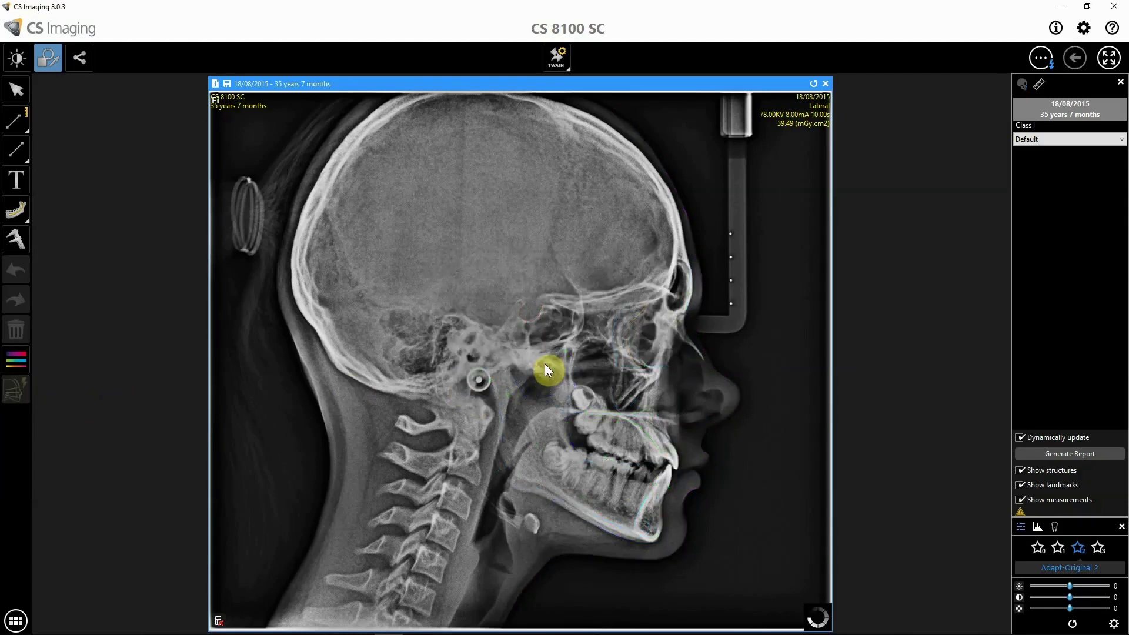
{"action": "mouse_move", "coordinate": [852, 633]}
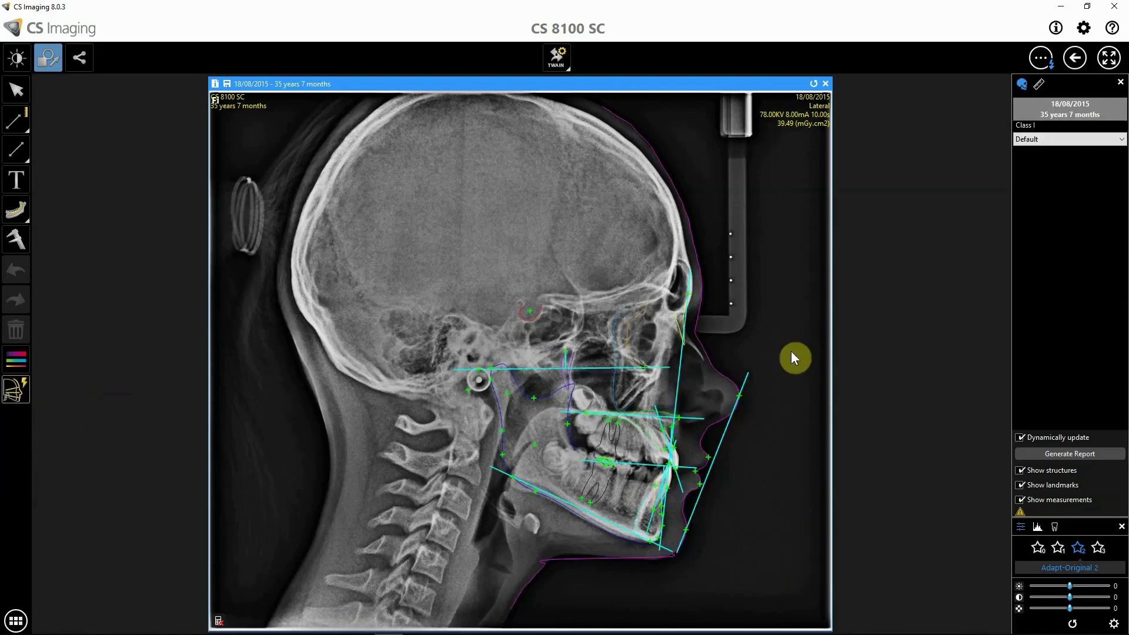
Apply McNamara, then User1, and drag the Basion landmark so Ba-Ss reads 36.3 mm
{"action": "left_click", "coordinate": [1123, 141]}
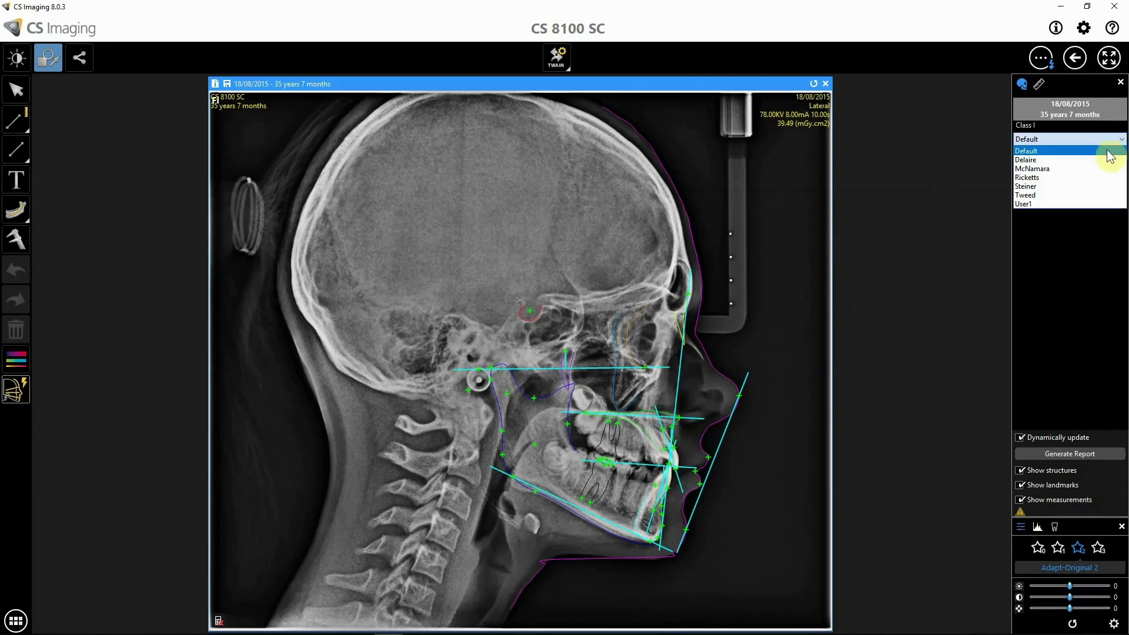
{"action": "left_click", "coordinate": [1081, 168]}
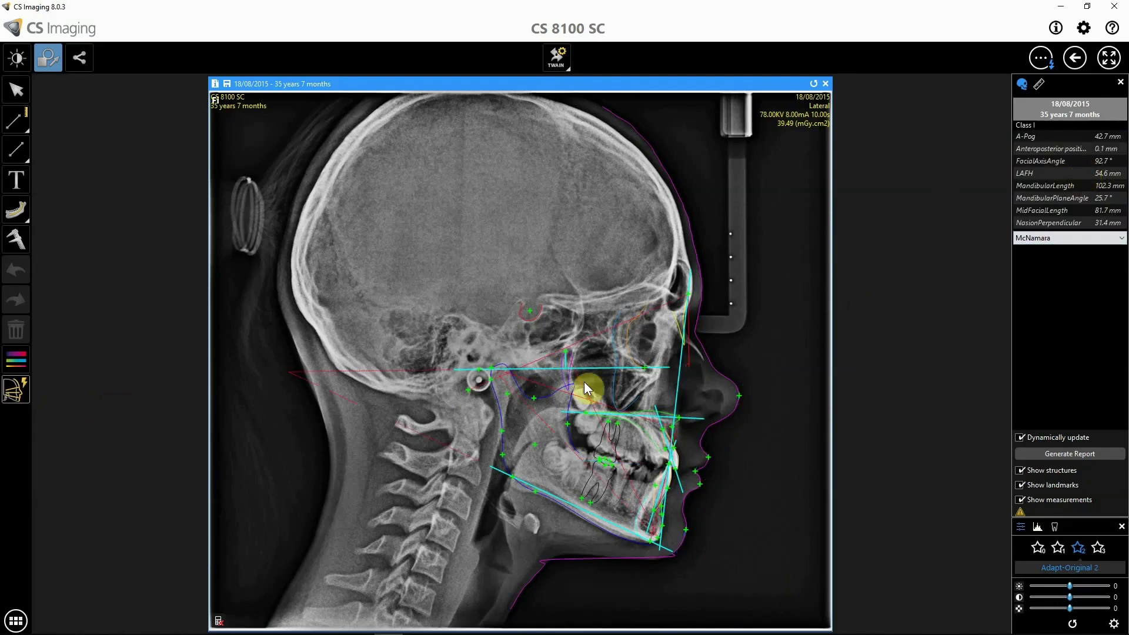
{"action": "left_click", "coordinate": [1122, 237]}
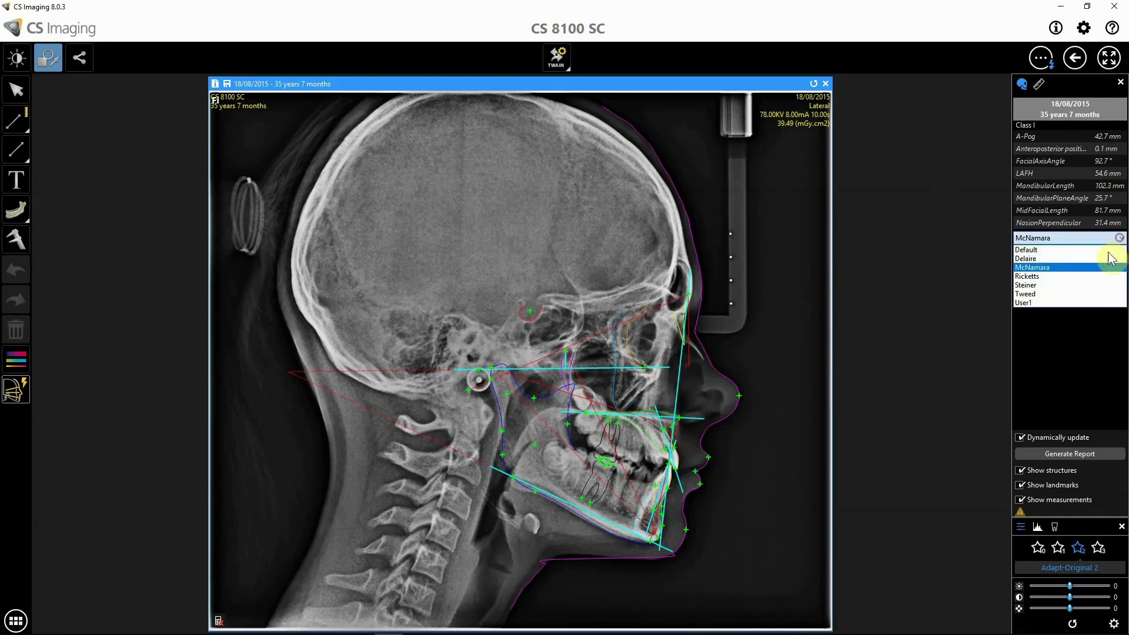
{"action": "left_click", "coordinate": [1077, 303]}
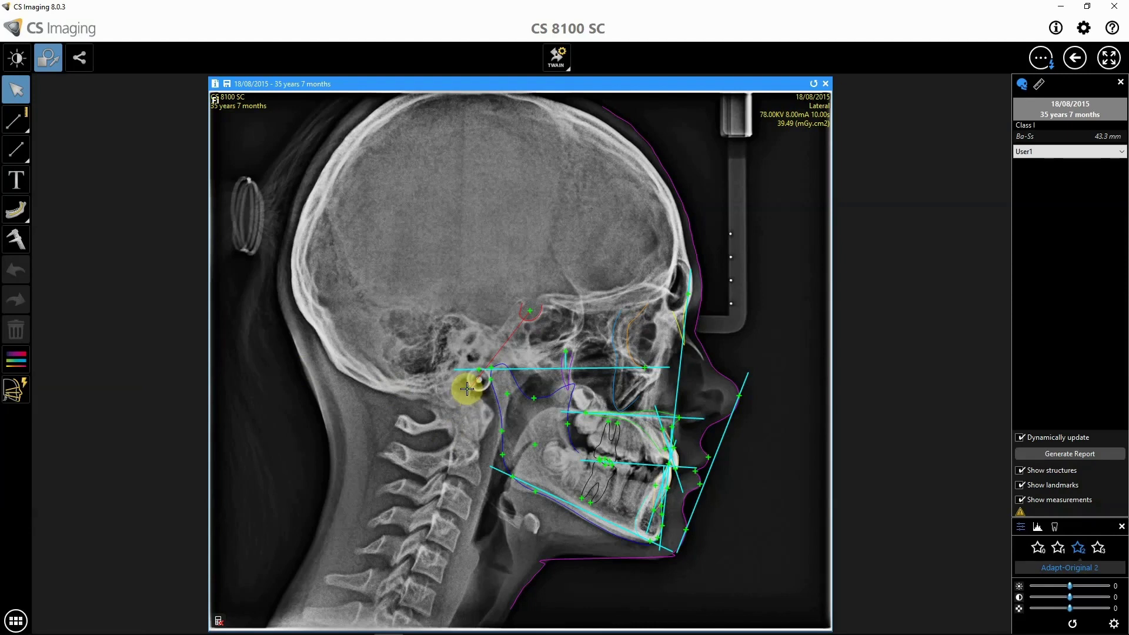
{"action": "left_click_drag", "start_coordinate": [469, 390], "coordinate": [480, 380]}
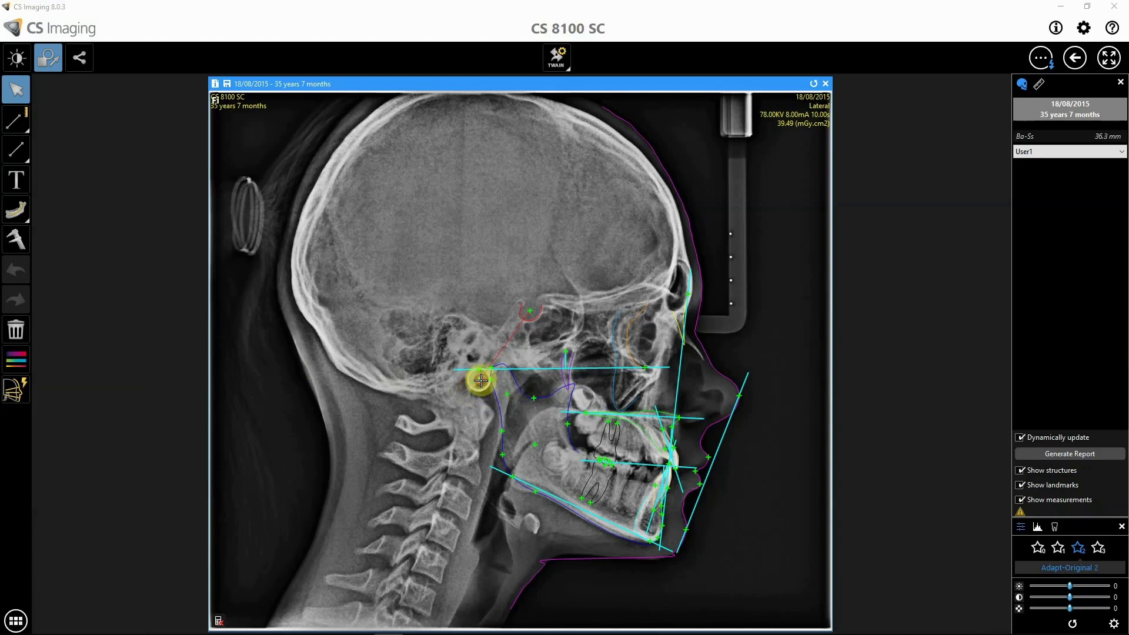